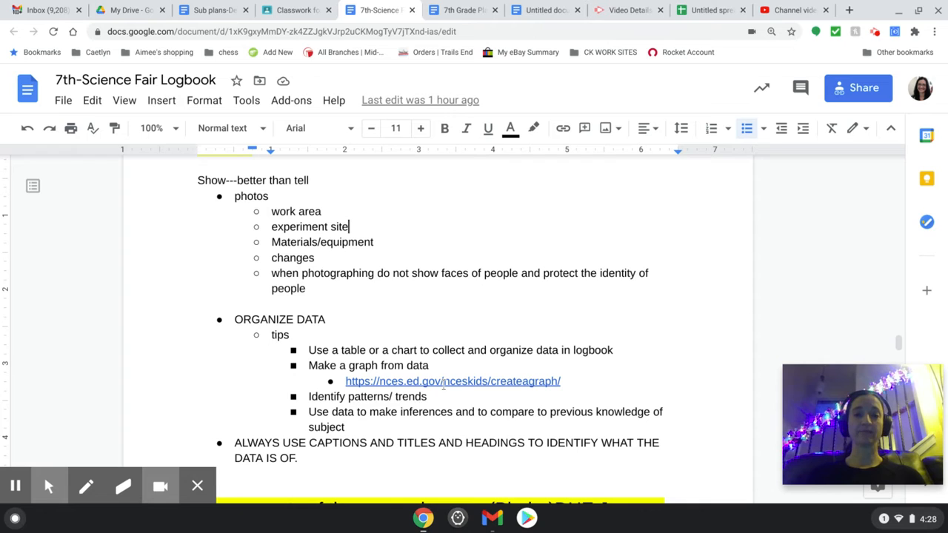
- Check the create-a-graph link in the logbook's data tips, and view the sample bar graph in the untitled document
left_click(443, 382)
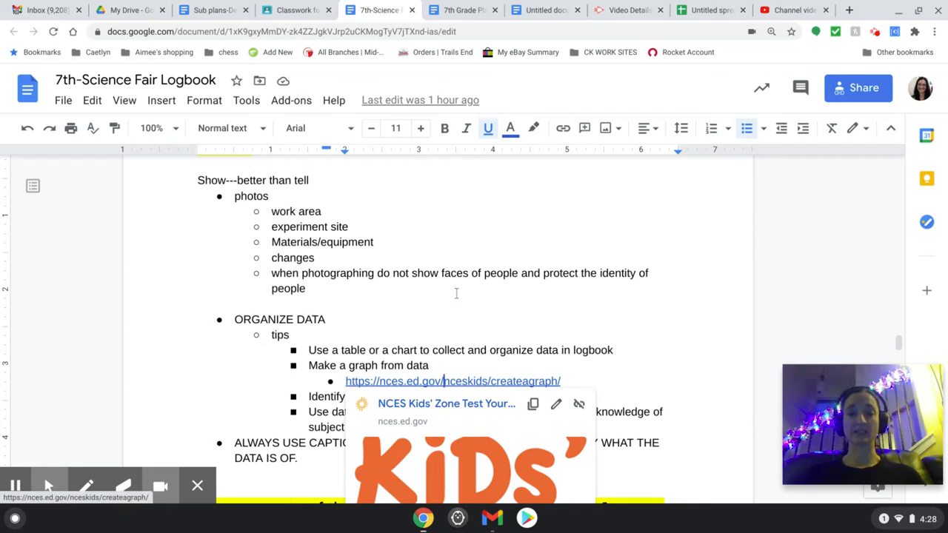
left_click(342, 365)
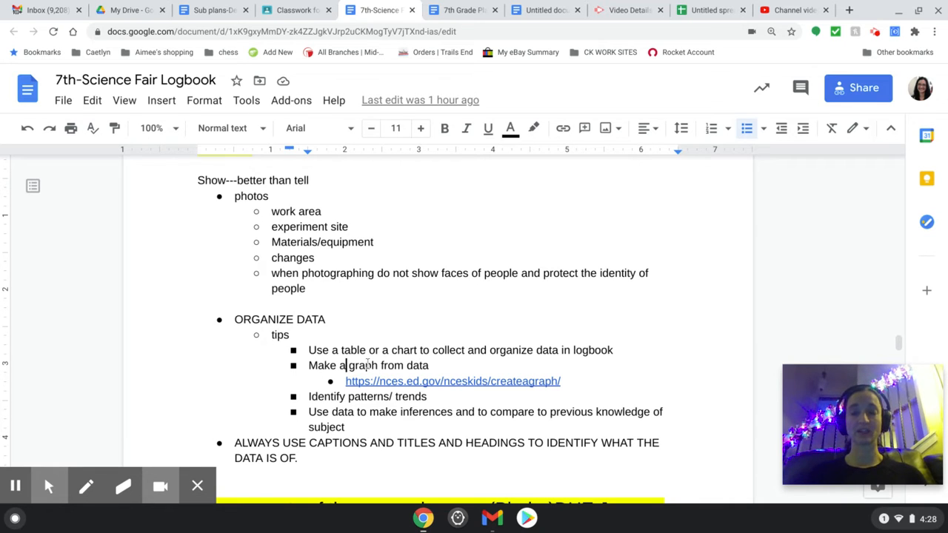
left_click(540, 10)
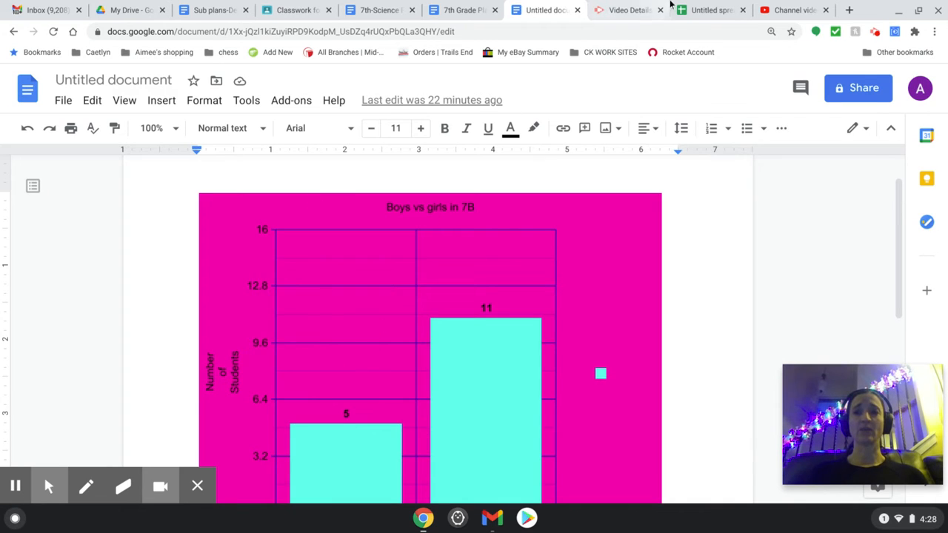
- In the untitled spreadsheet, insert a chart from the Boys Vs Girls data in A2:B5 and move it beside the data
left_click(707, 10)
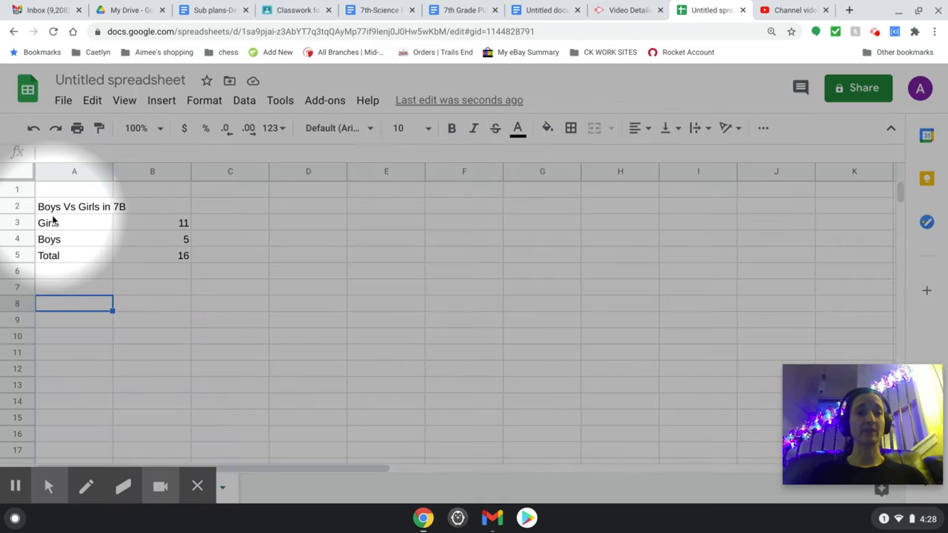
left_click(48, 213)
mouse_move(48, 212)
left_mouse_down()
mouse_move(100, 211)
mouse_move(144, 237)
mouse_move(146, 264)
left_mouse_up()
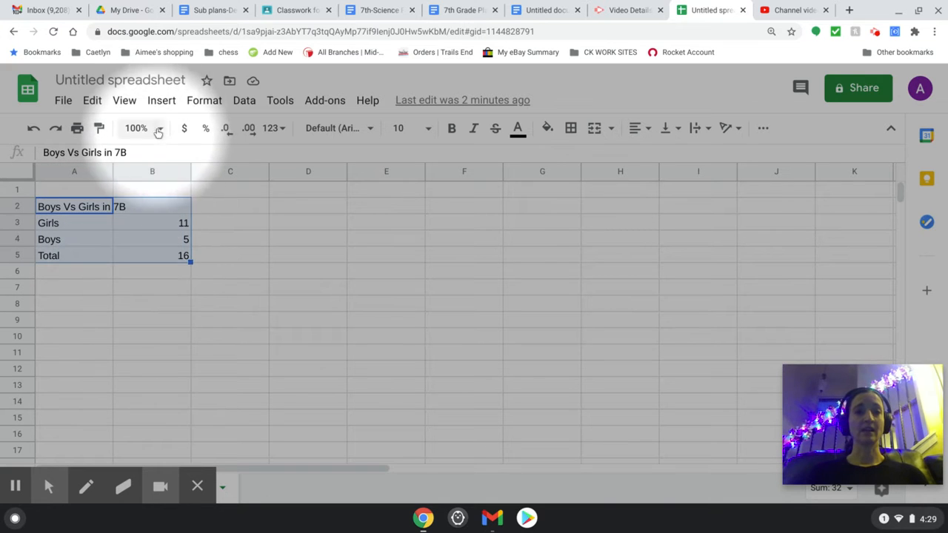
left_click(160, 103)
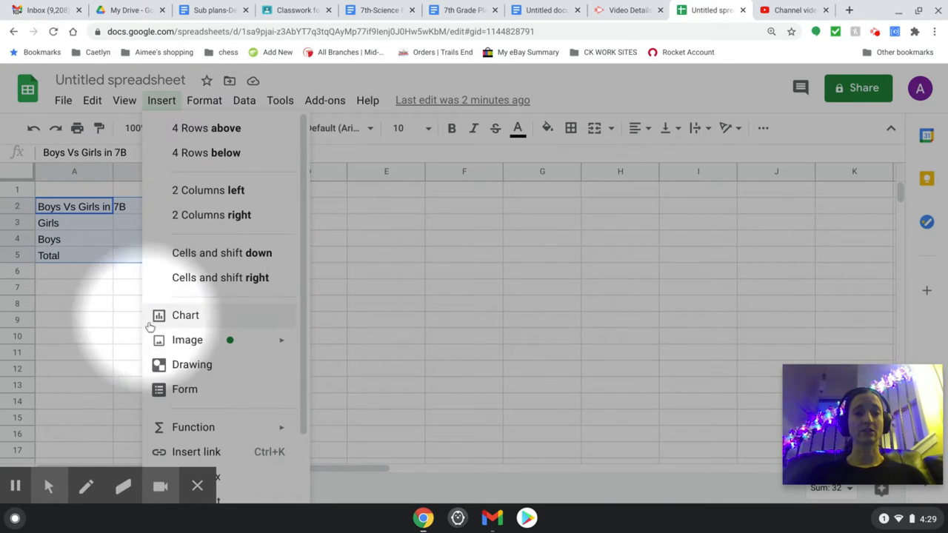
left_click(175, 321)
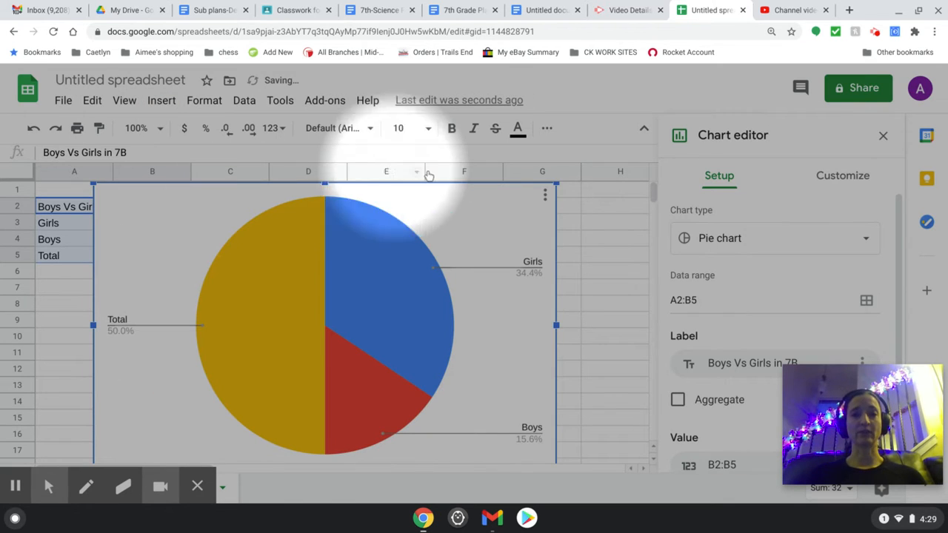
left_click(502, 218)
left_click_drag(501, 219, 610, 220)
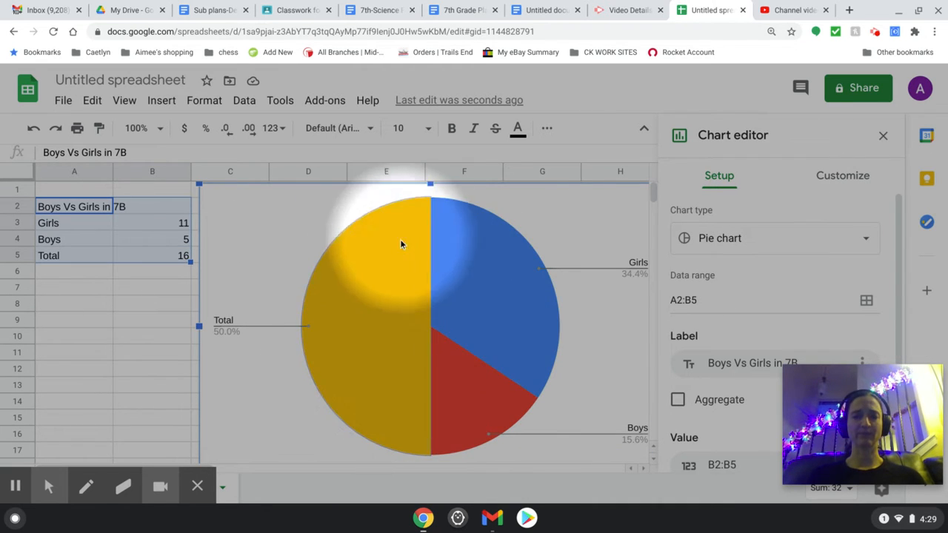
double_click(492, 363)
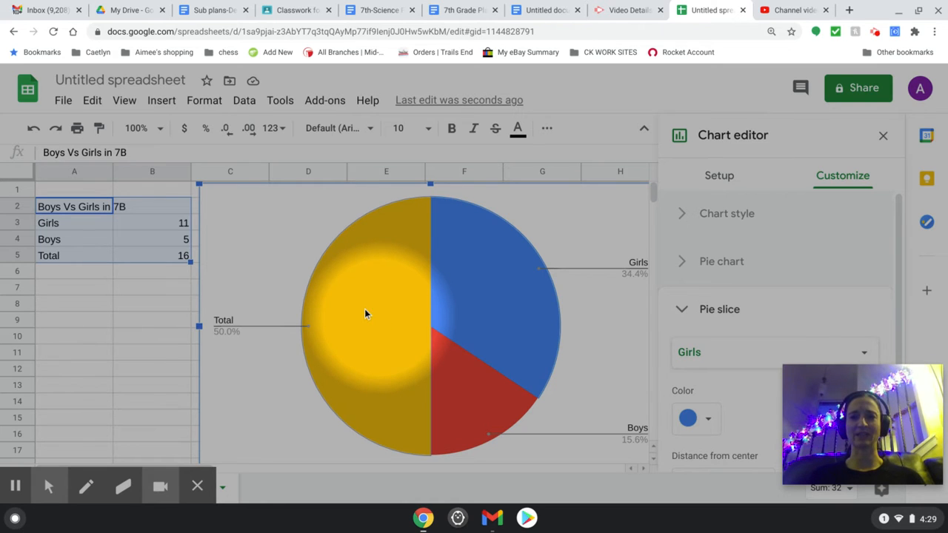
scroll(815, 301, "down", 4)
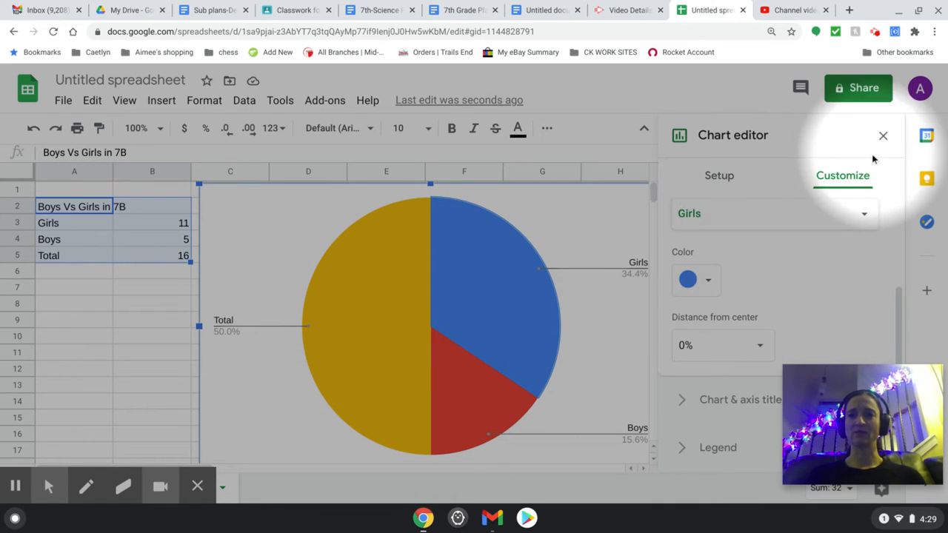
left_click(883, 136)
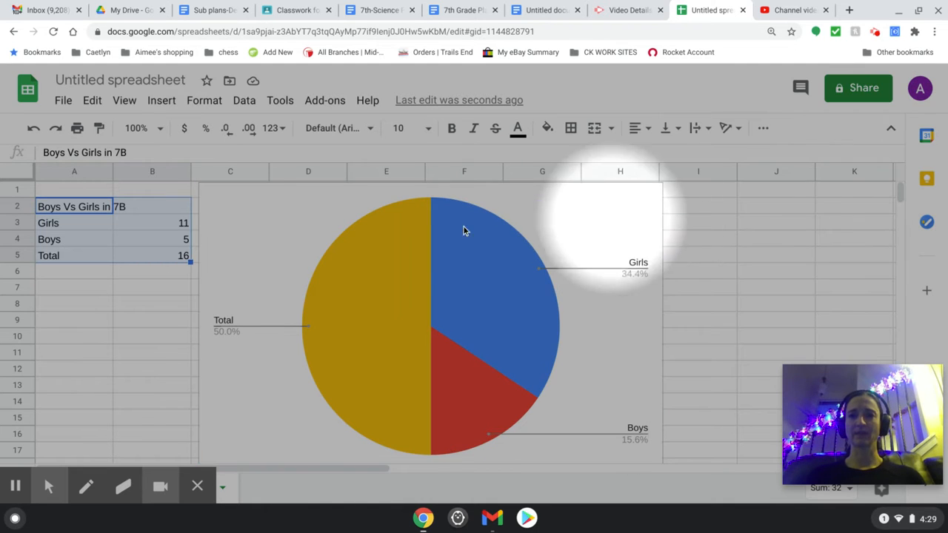
- Clear the Total label and its value from cells A5:B5 so the chart compares only girls and boys
left_click(107, 319)
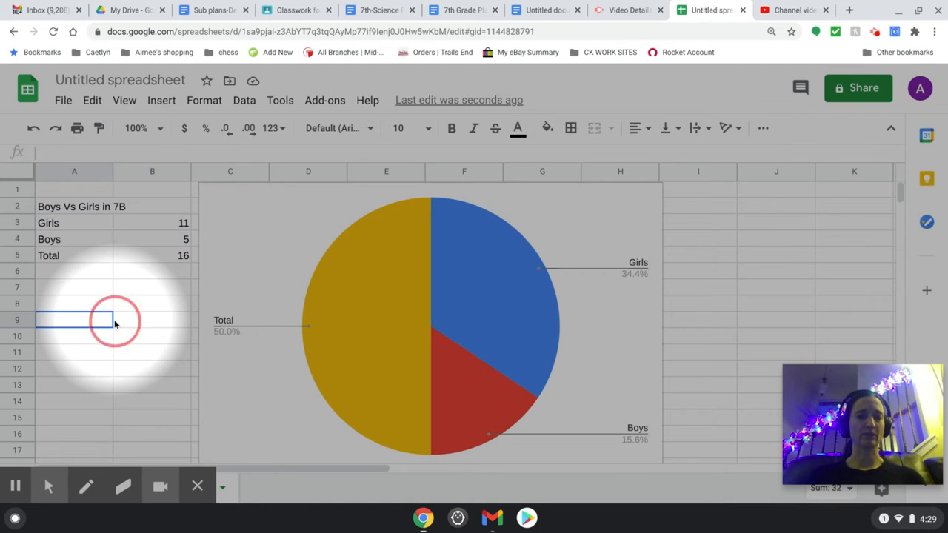
left_click(168, 259)
left_click(116, 262)
left_click_drag(116, 262, 87, 255)
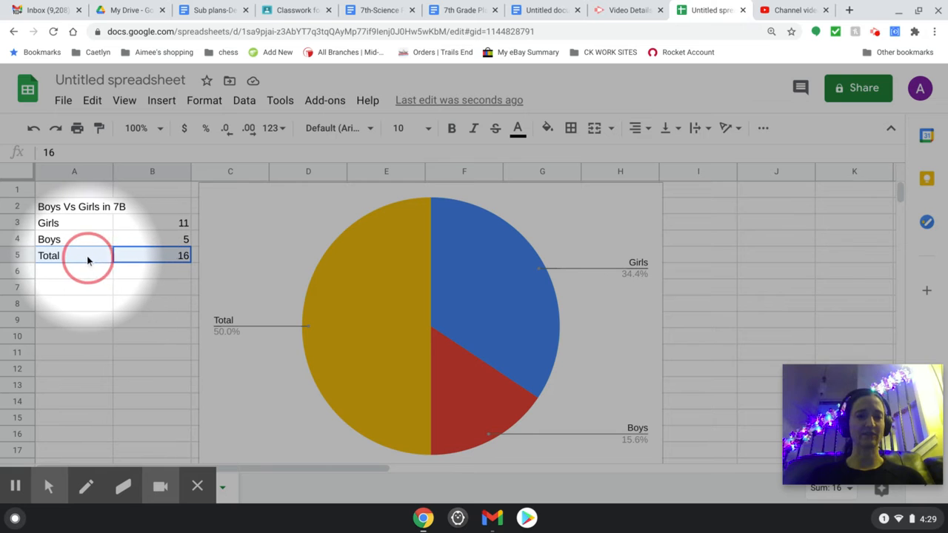
key("Delete")
left_click(92, 320)
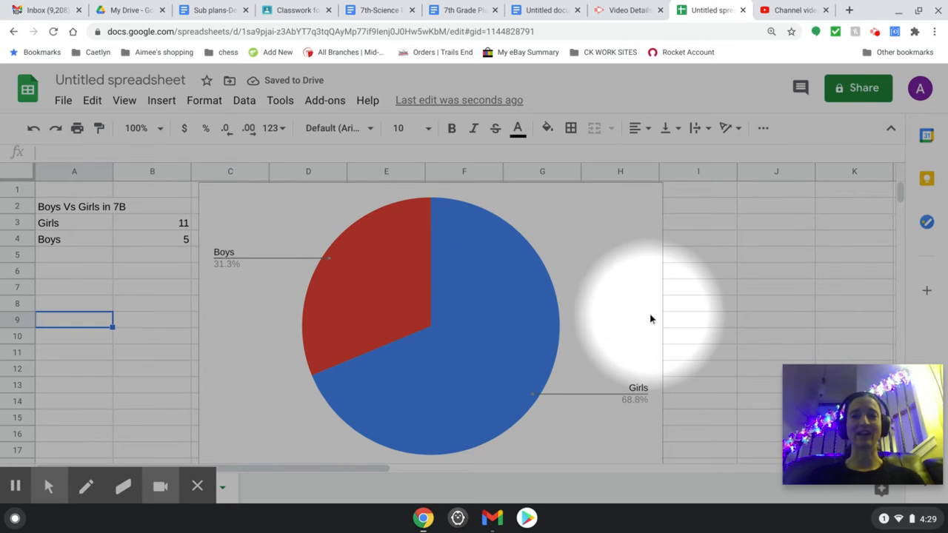
left_click(761, 289)
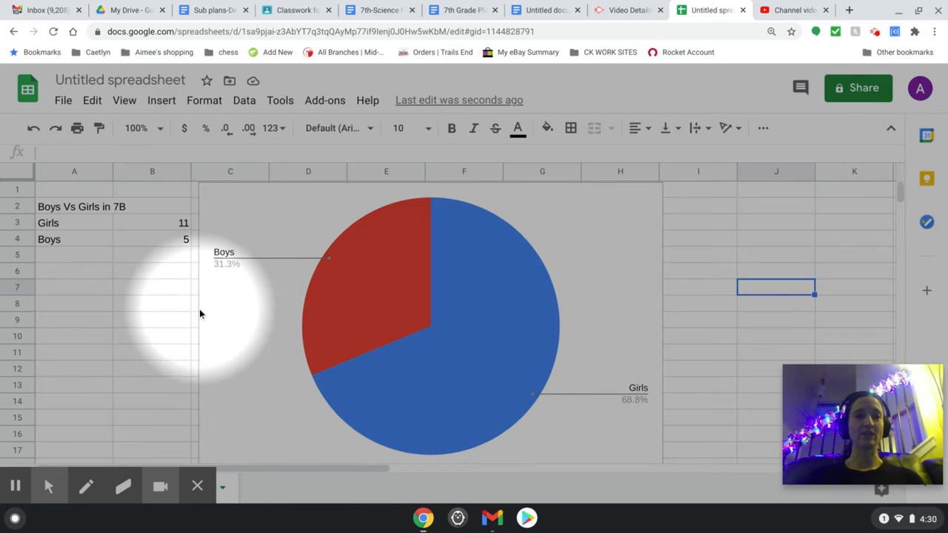
- Reopen the pie chart for editing and change its chart type to a column chart
left_click(292, 260)
double_click(293, 262)
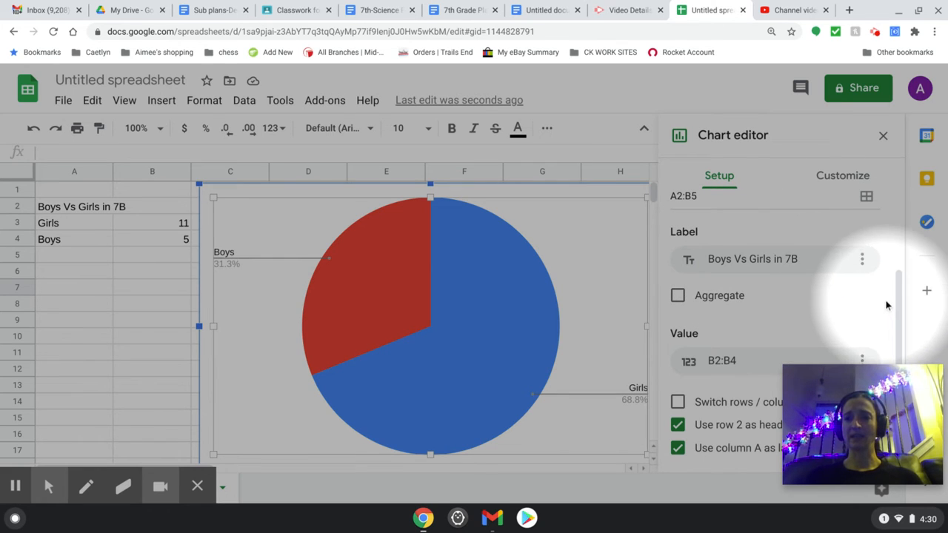
scroll(886, 305, "up", 3)
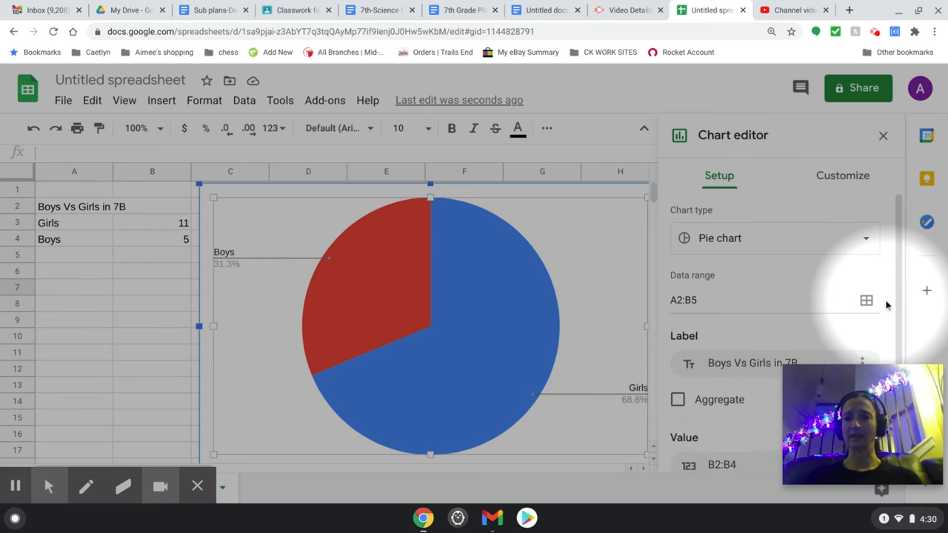
left_click(864, 241)
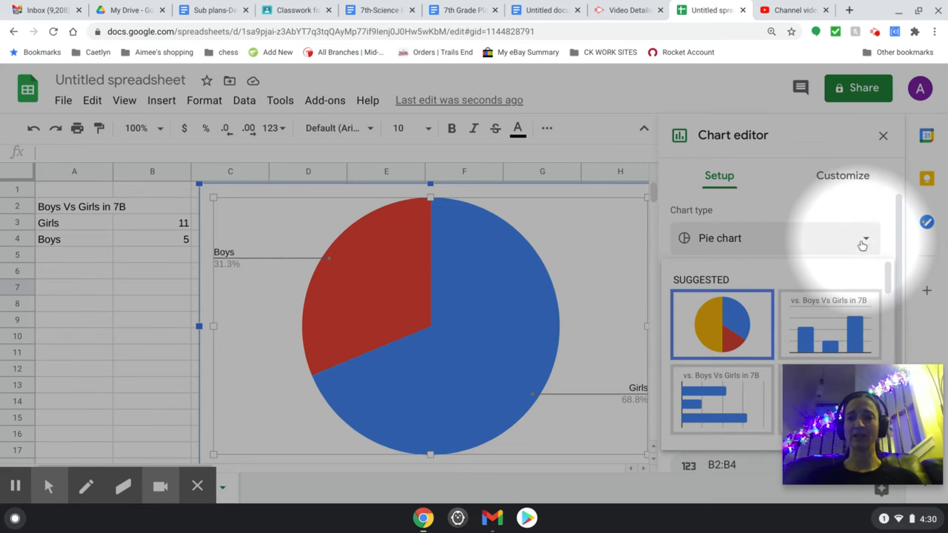
left_click(846, 309)
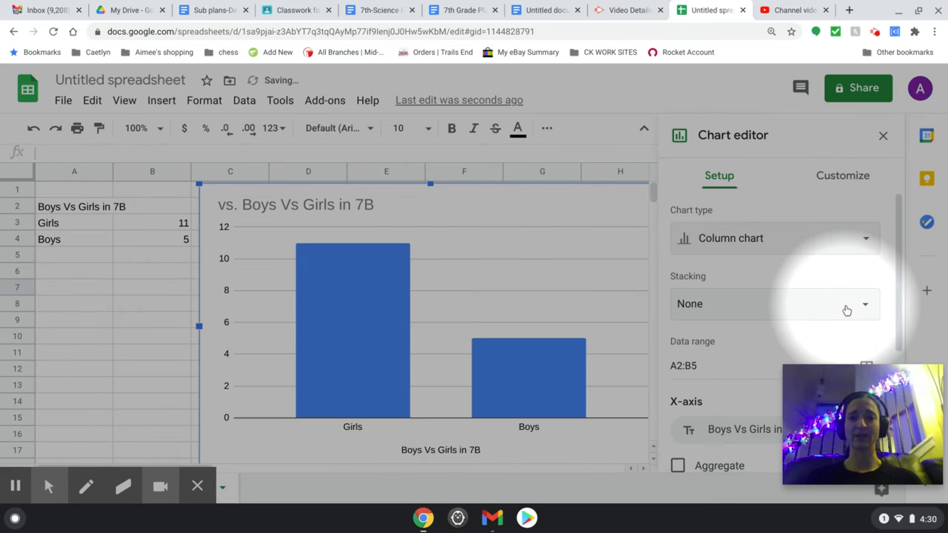
- Try the chart as a bar chart, browse the other chart types, and return it to a column chart
left_click(861, 240)
left_click(749, 387)
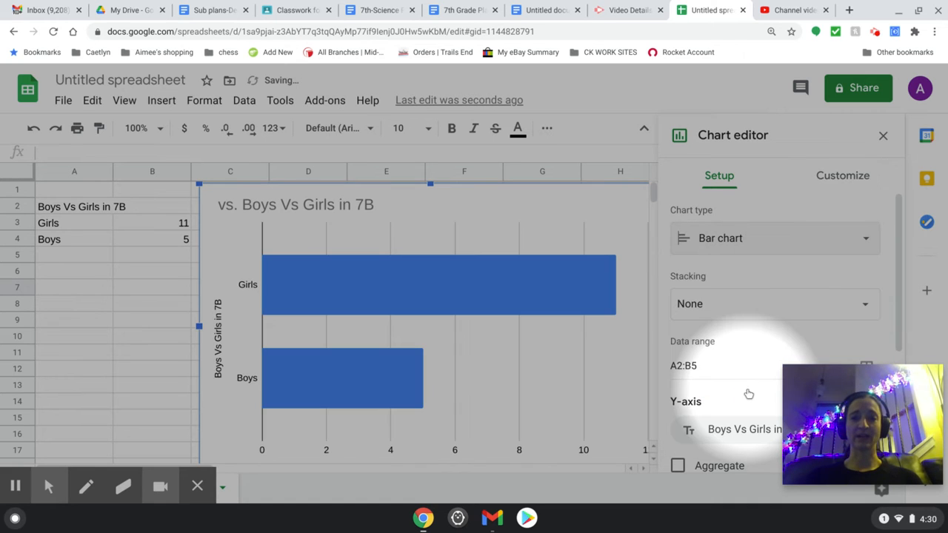
left_click(820, 252)
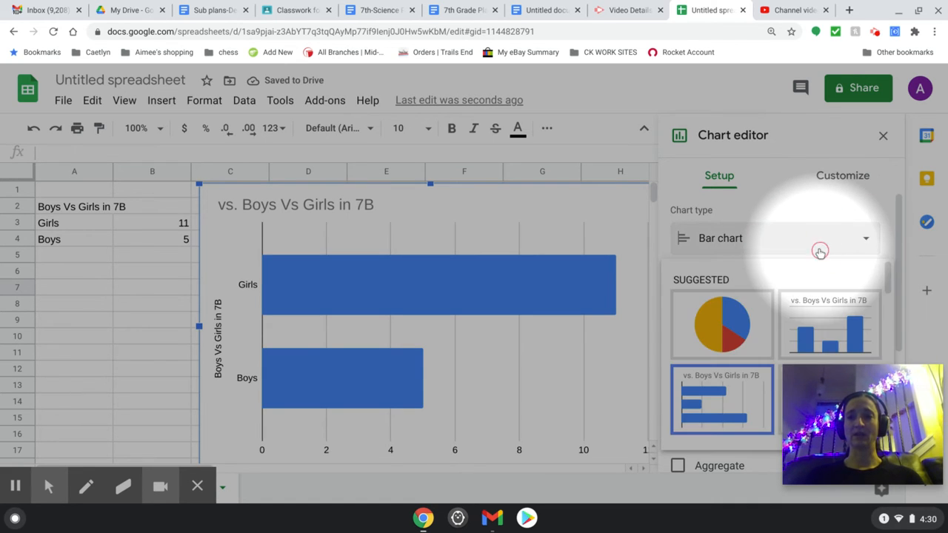
scroll(772, 321, "down", 5)
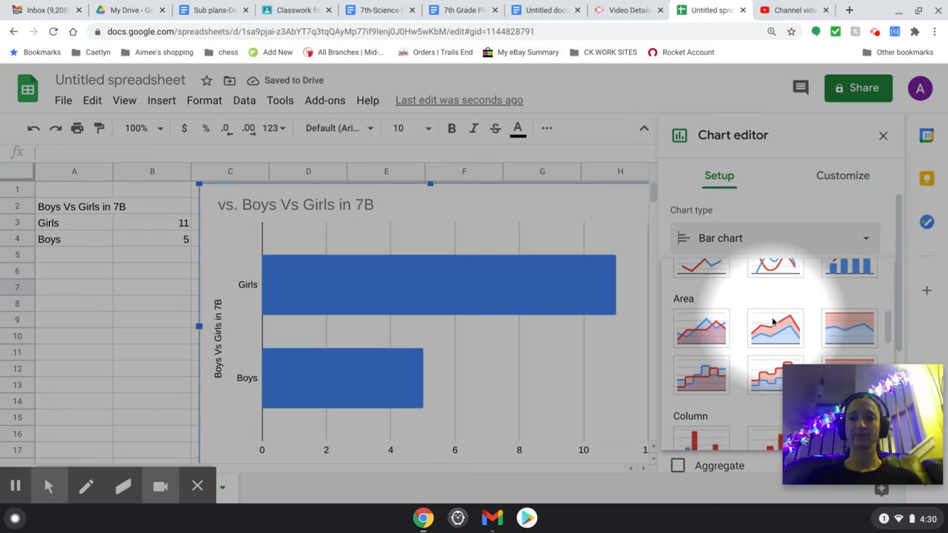
scroll(772, 321, "down", 1)
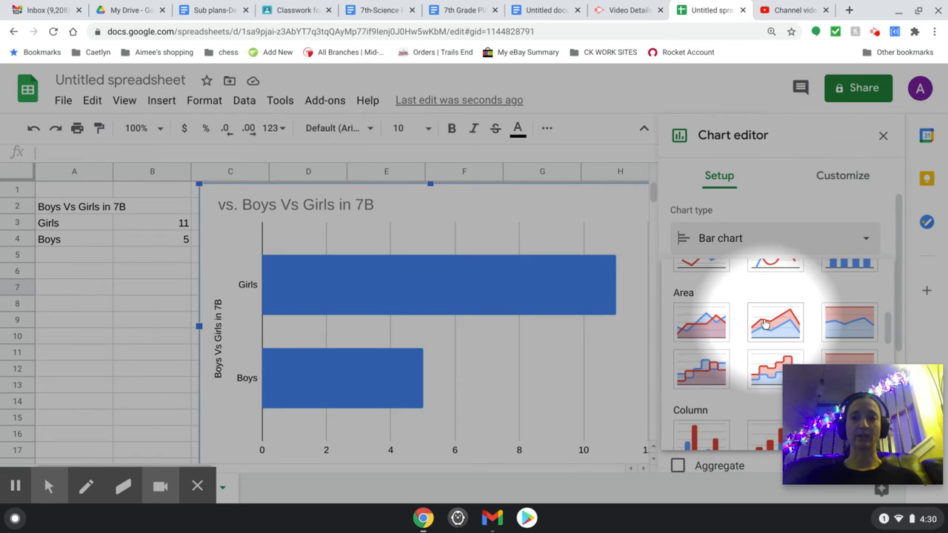
scroll(692, 330, "down", 3)
left_click(698, 330)
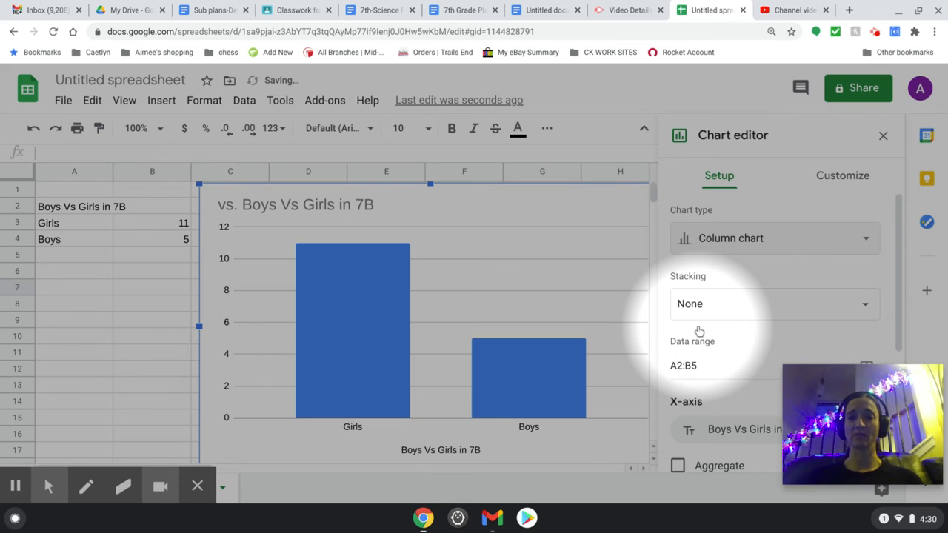
- Set the column chart's background color to yellow in the chart style settings
scroll(698, 328, "down", 3)
scroll(696, 309, "up", 1)
scroll(696, 310, "up", 2)
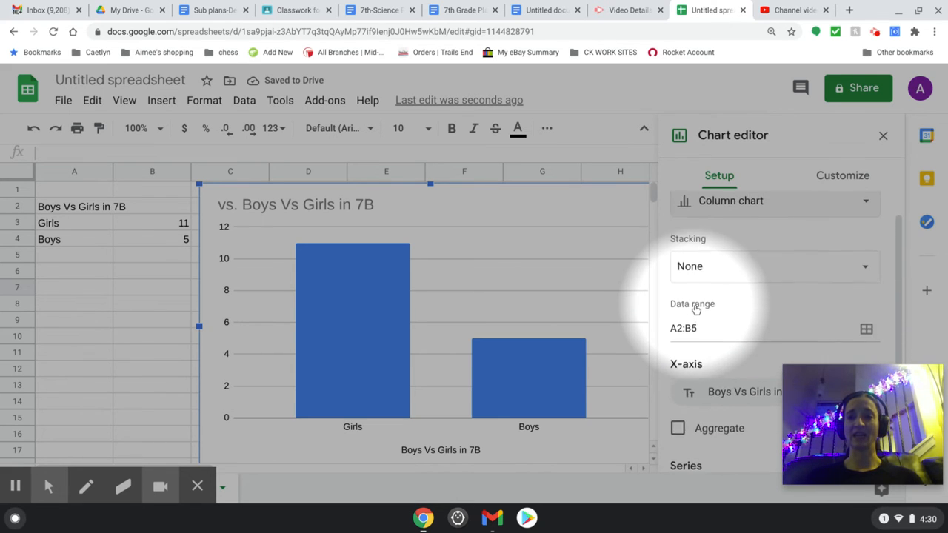
left_click(845, 180)
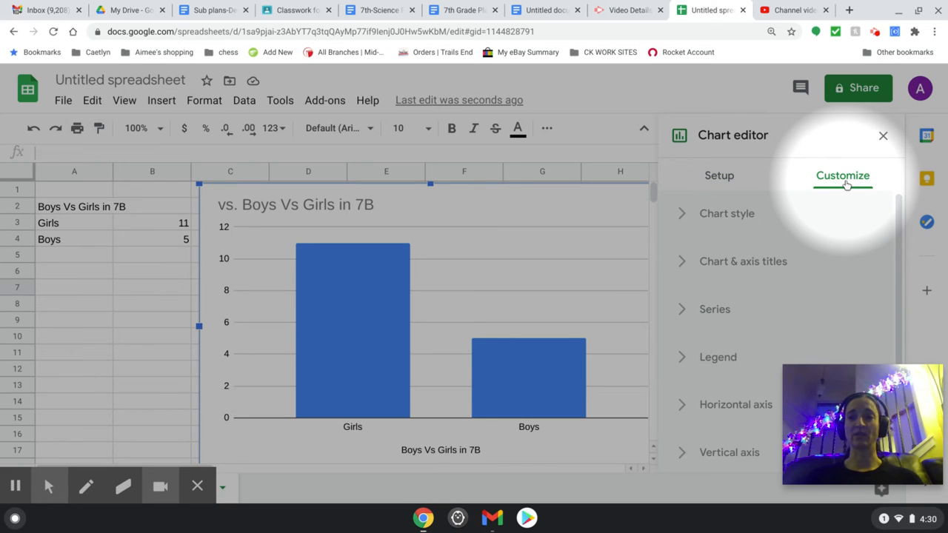
left_click(716, 213)
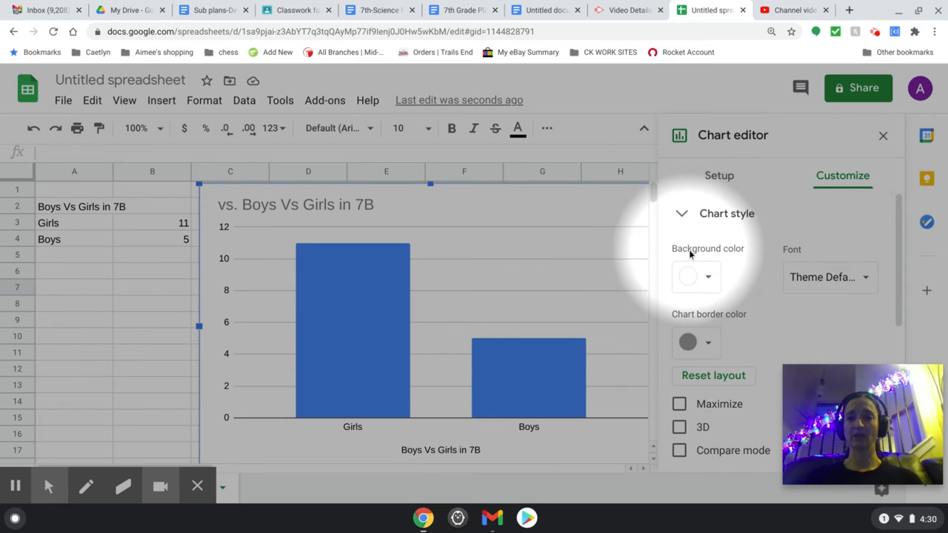
left_click(707, 275)
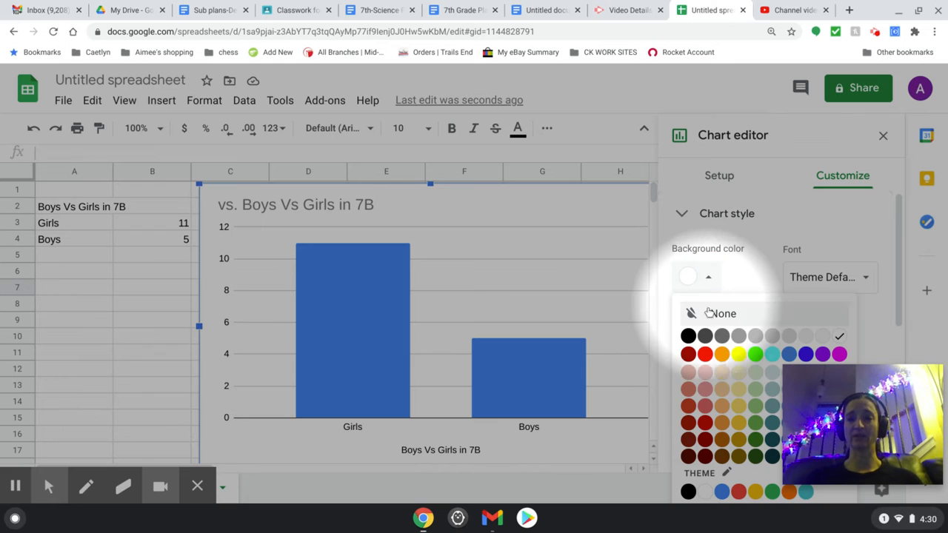
left_click(738, 354)
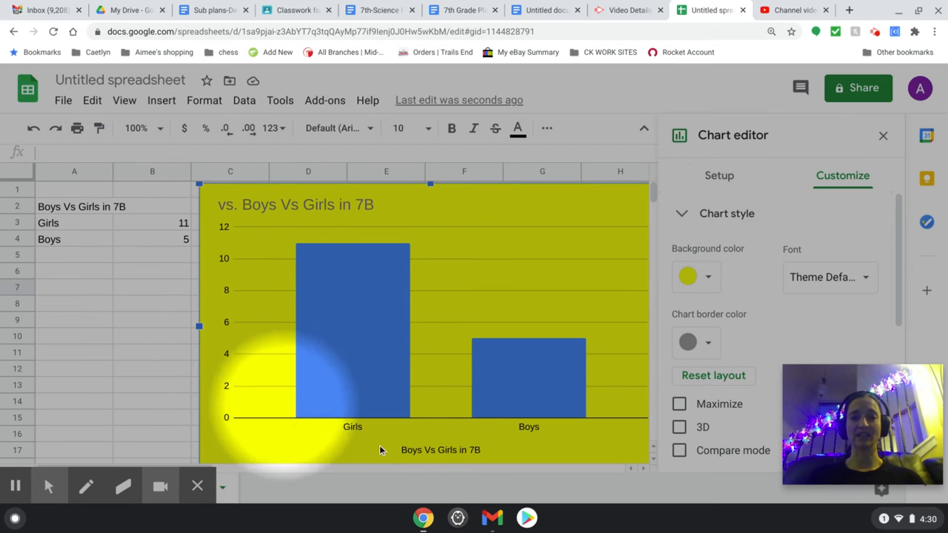
- Remove the leading "vs." from the chart title so it reads "Boys Vs Girls in 7B"
left_click(444, 453)
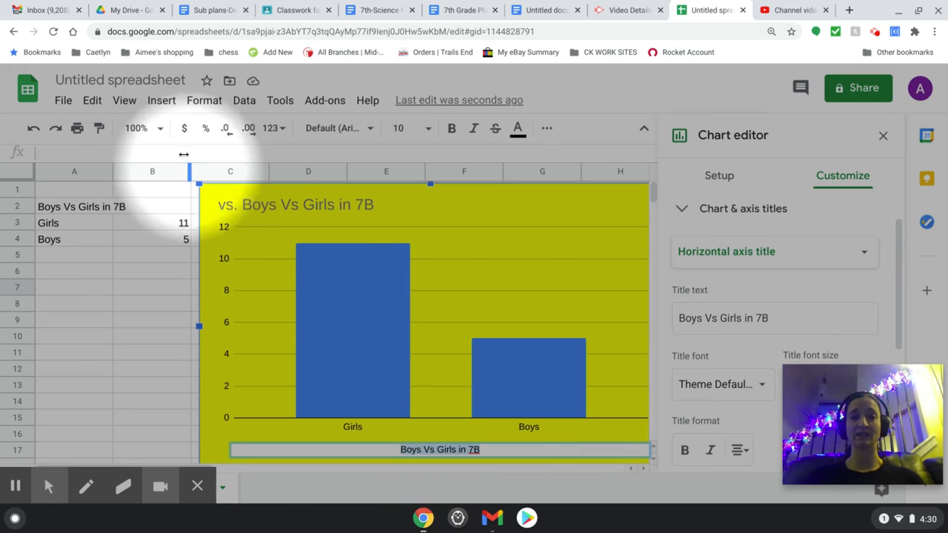
left_click(247, 205)
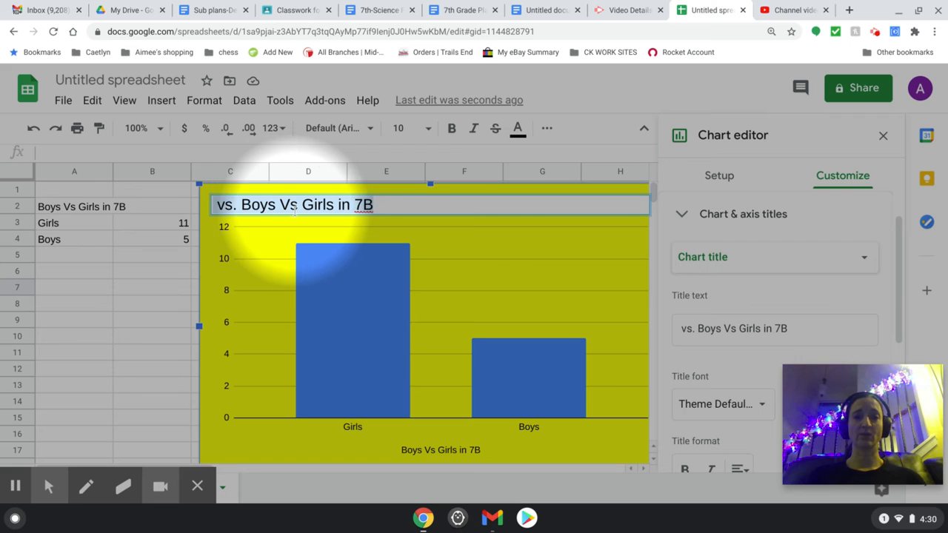
left_click(238, 205)
key("BackSpace")
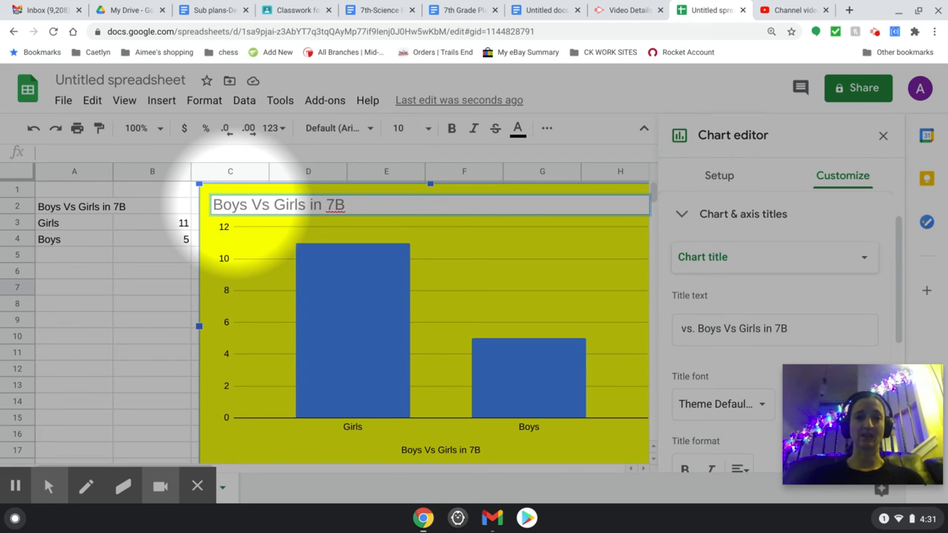
left_click(371, 227)
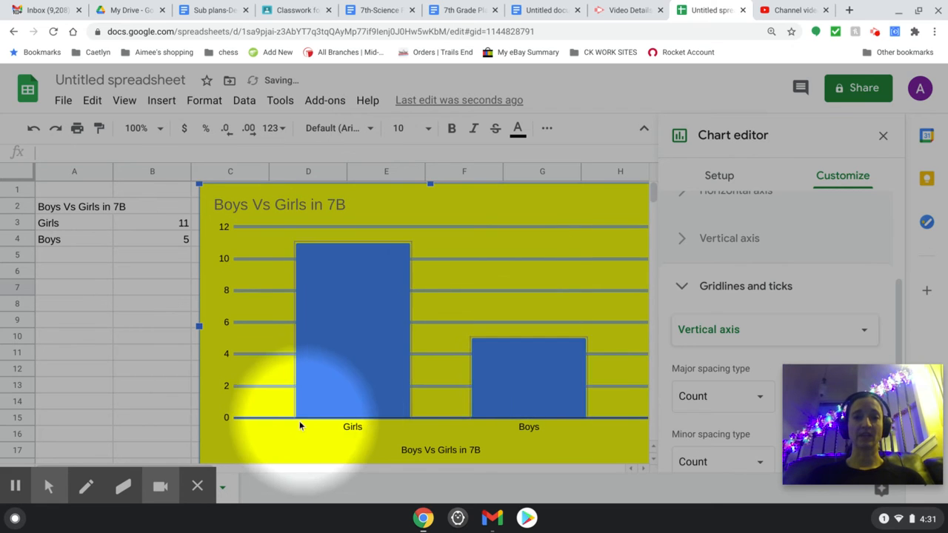
- Turn on minor gridlines for the column chart's vertical axis
scroll(645, 328, "down", 2)
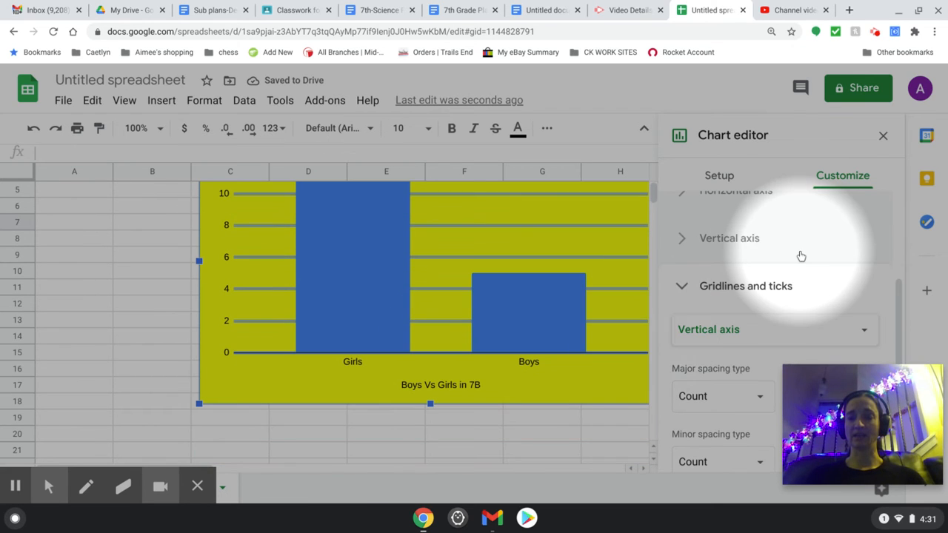
scroll(770, 281, "down", 3)
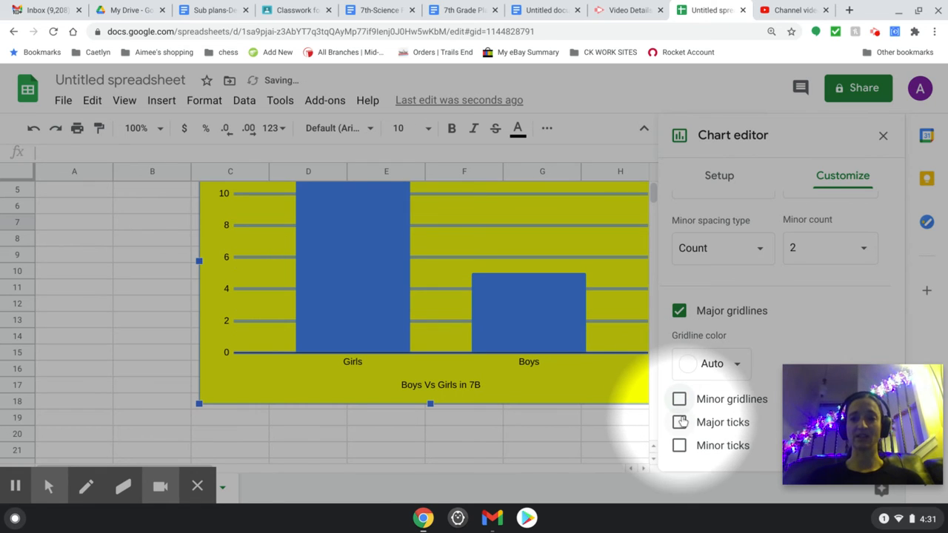
left_click(680, 421)
left_click(679, 421)
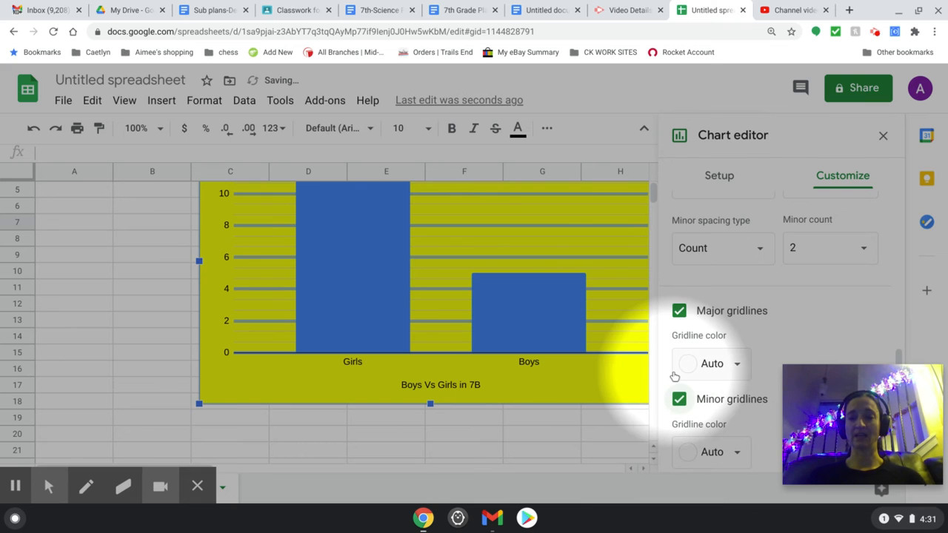
scroll(781, 312, "up", 6)
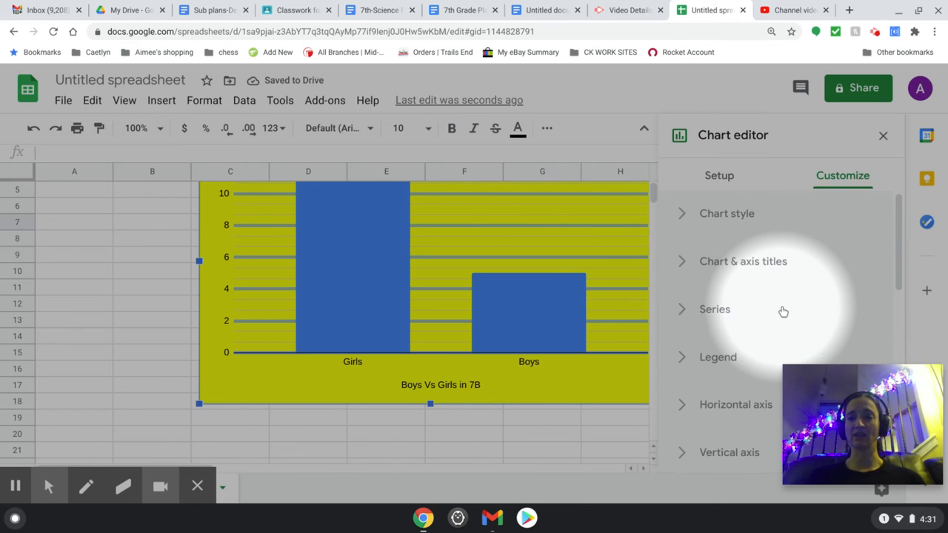
- View the column chart's legend settings and close the chart editor
left_click(719, 350)
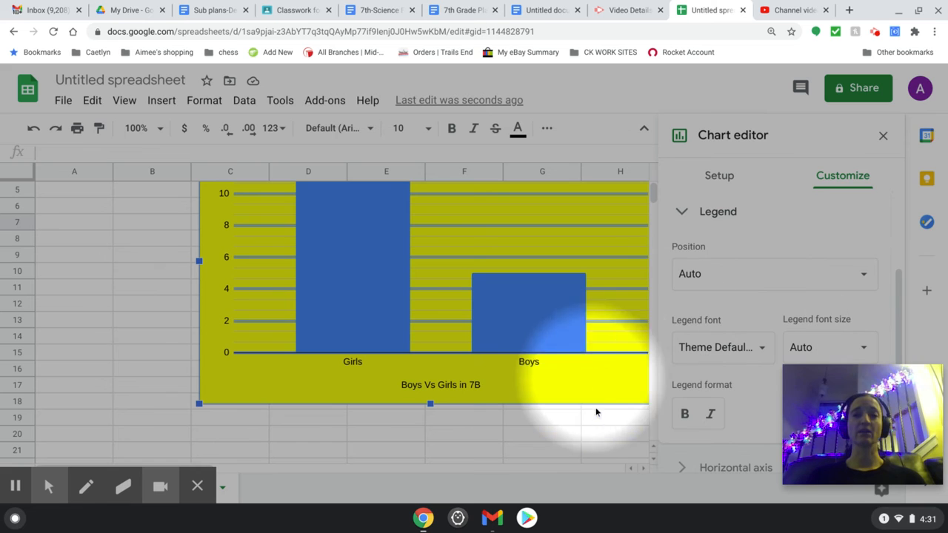
left_click(883, 136)
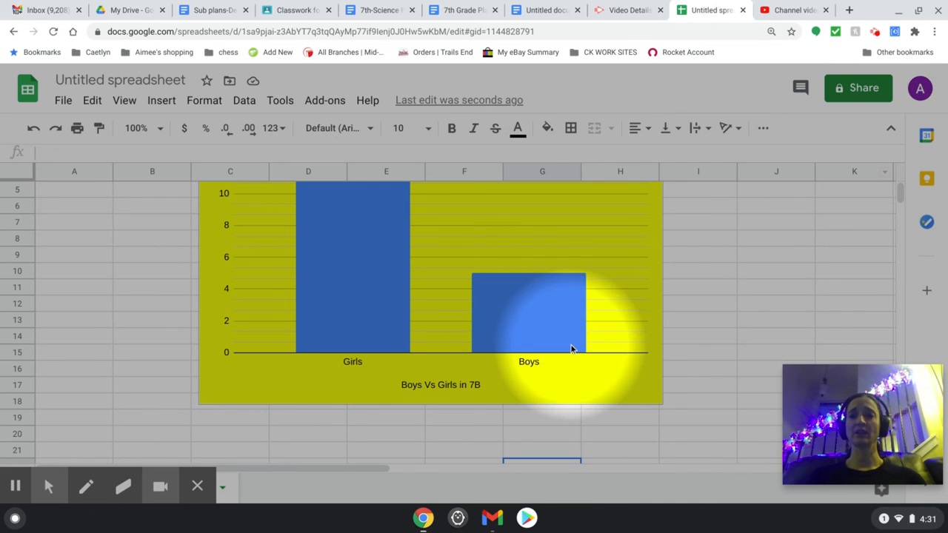
scroll(247, 380, "up", 2)
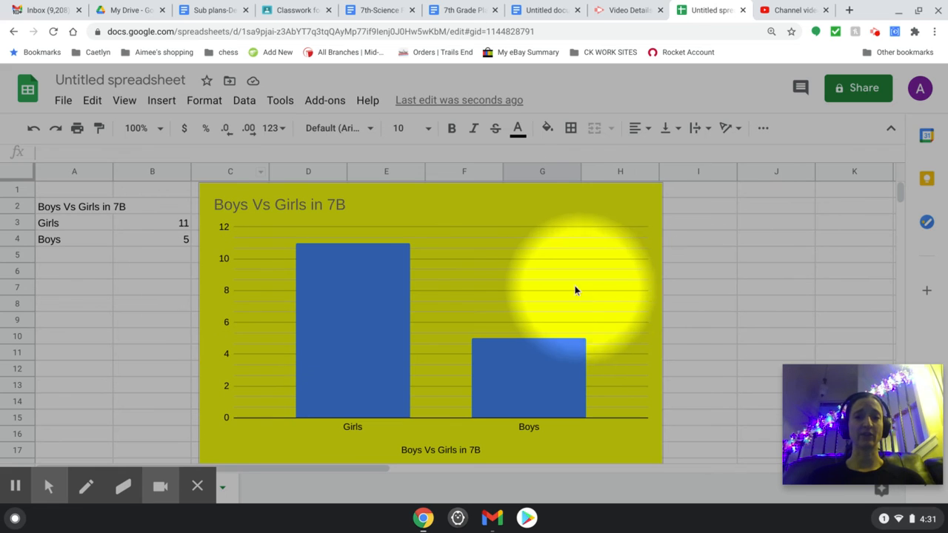
left_click(537, 281)
right_click(489, 275)
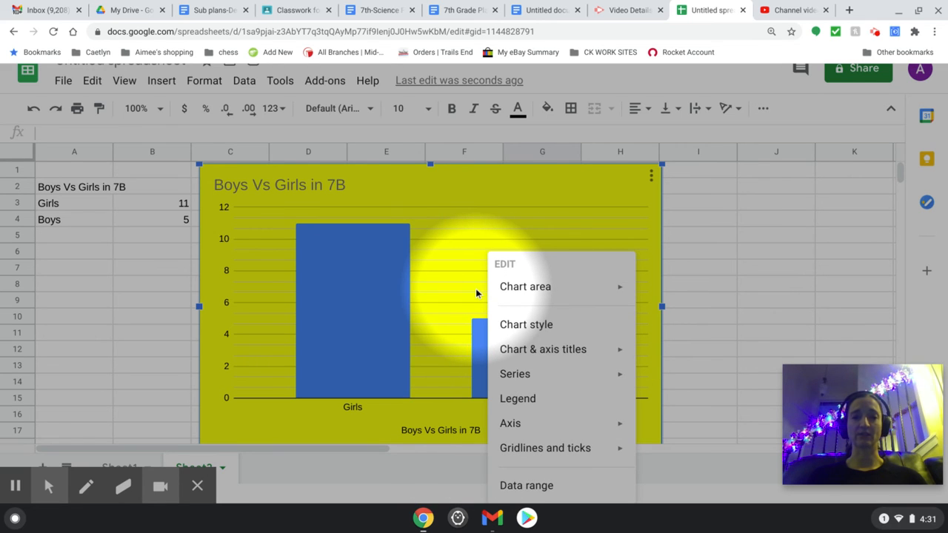
mouse_move(406, 345)
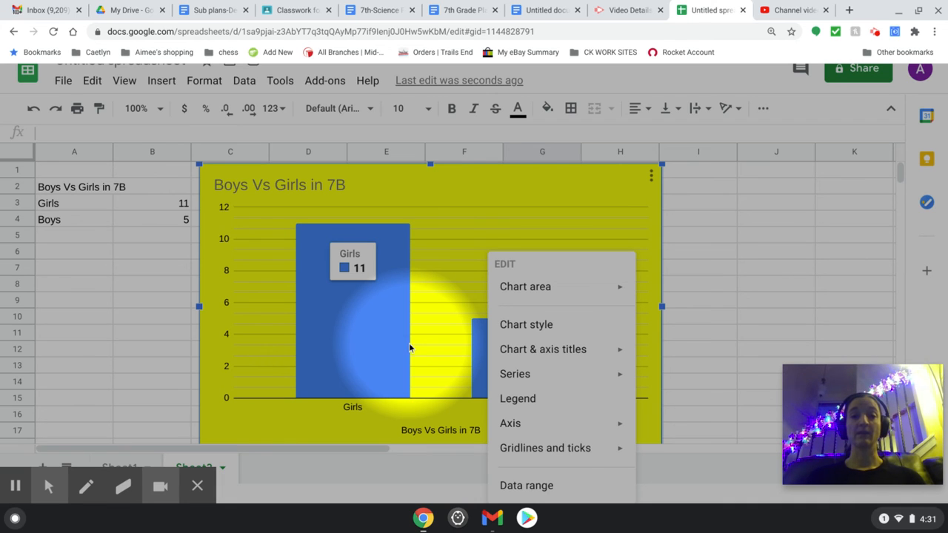
mouse_move(555, 367)
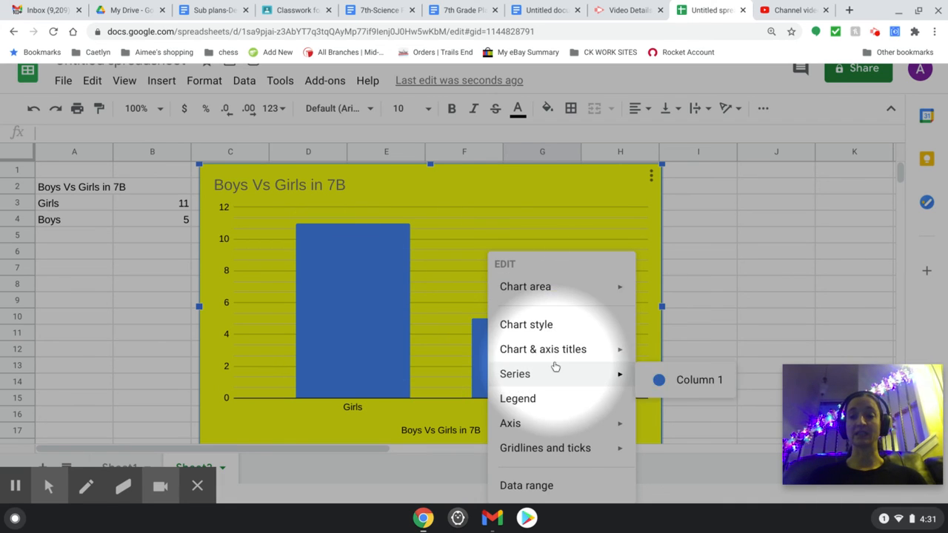
left_click(715, 324)
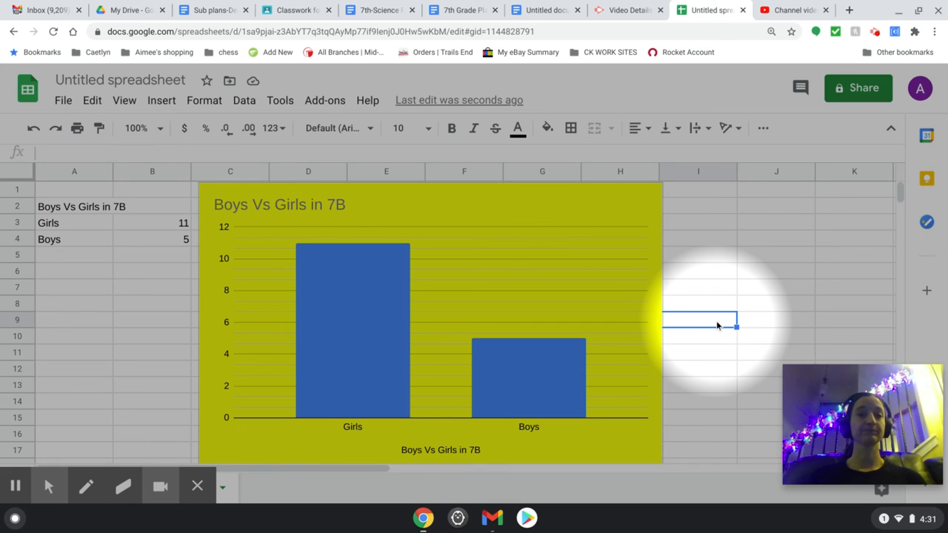
- Reopen the column chart for editing, change it to the suggested pie chart for A2:B4, and close the chart editor
left_click(564, 230)
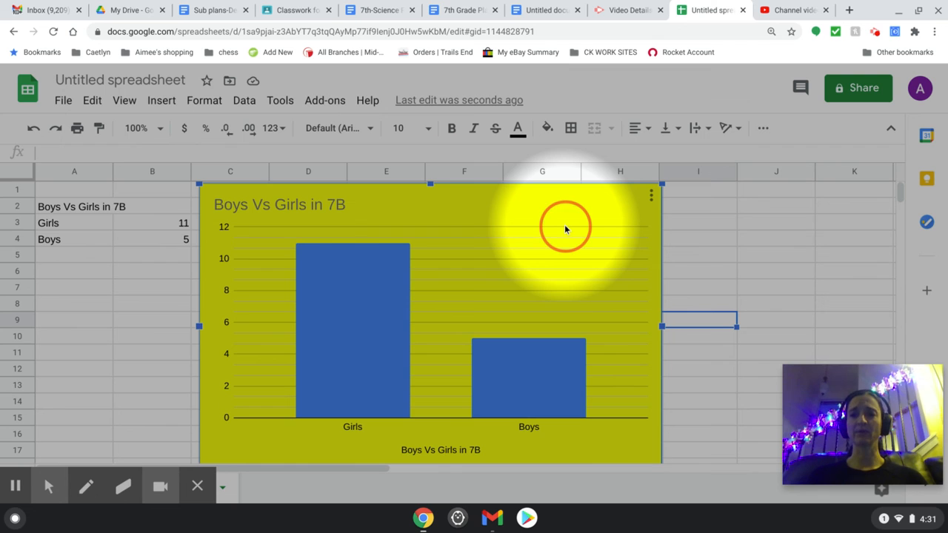
double_click(564, 224)
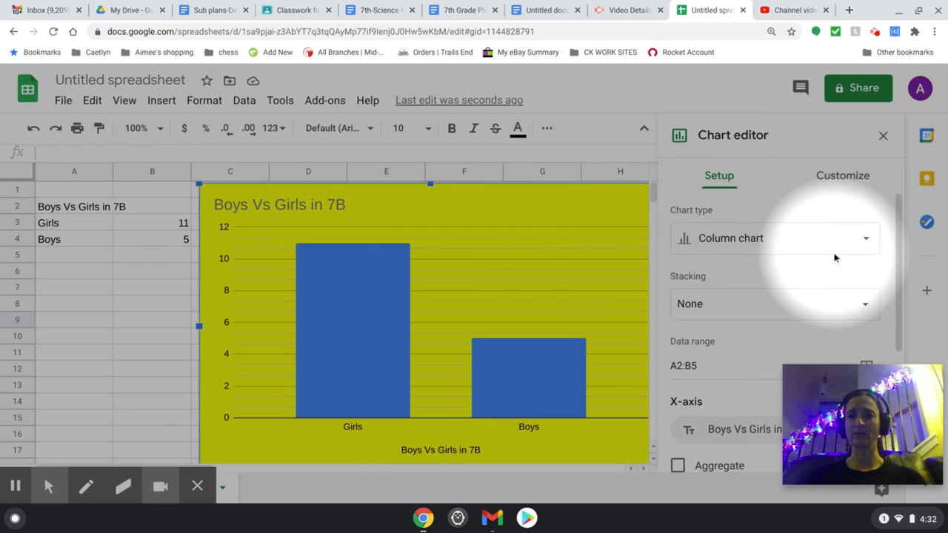
left_click(855, 246)
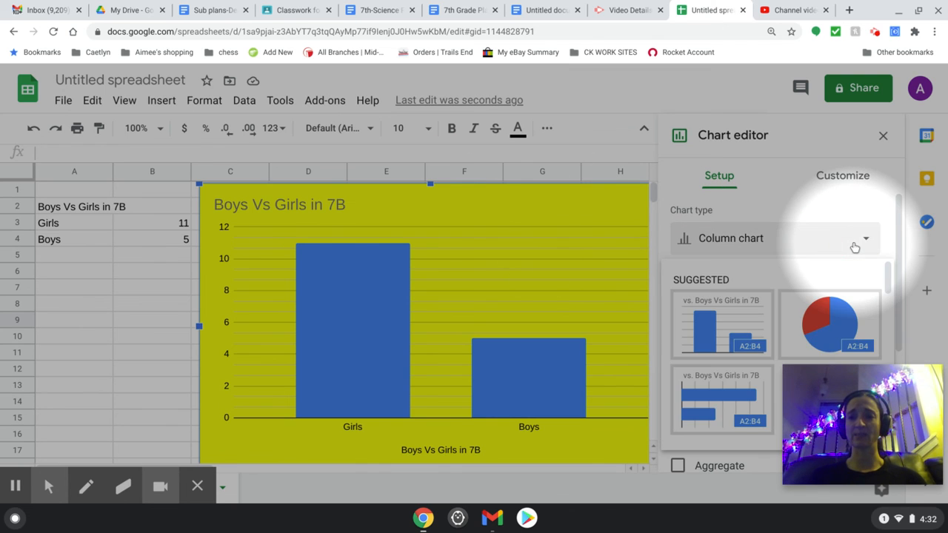
left_click(842, 317)
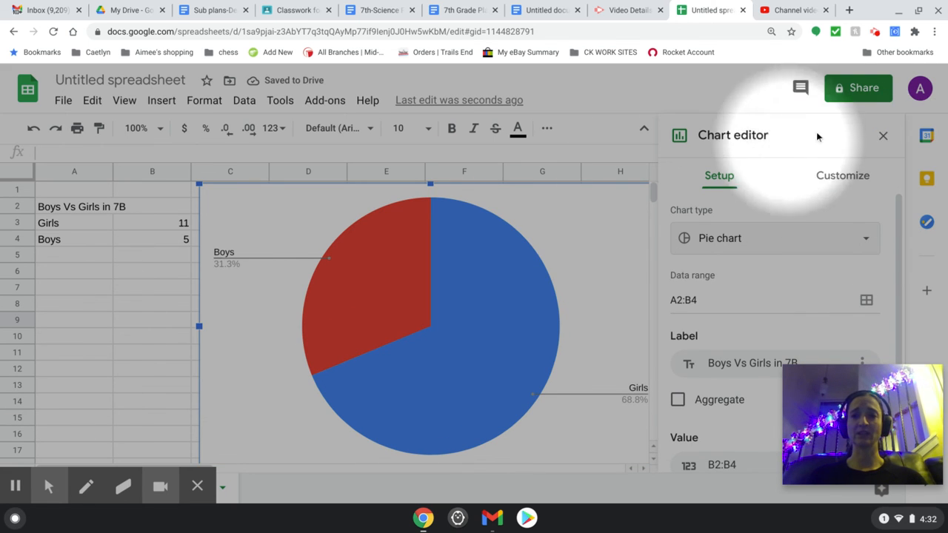
left_click(882, 135)
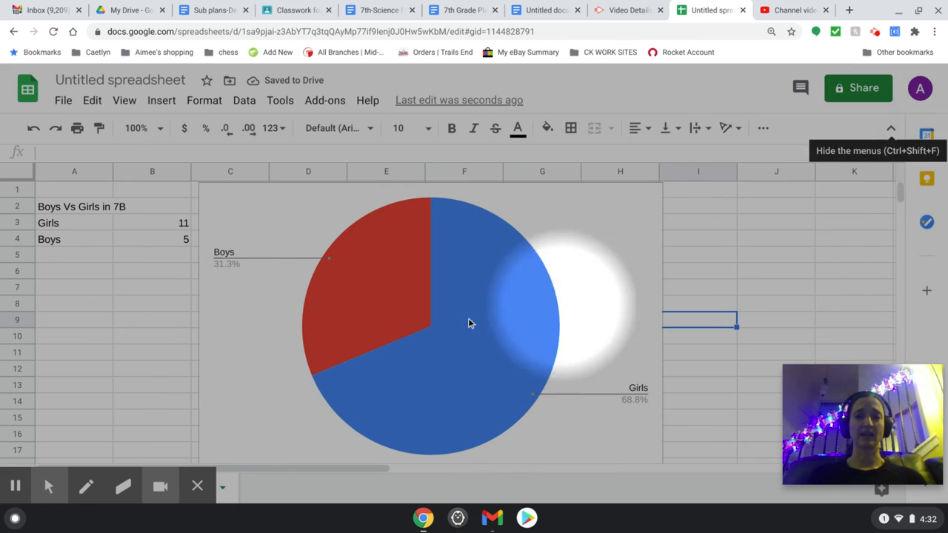